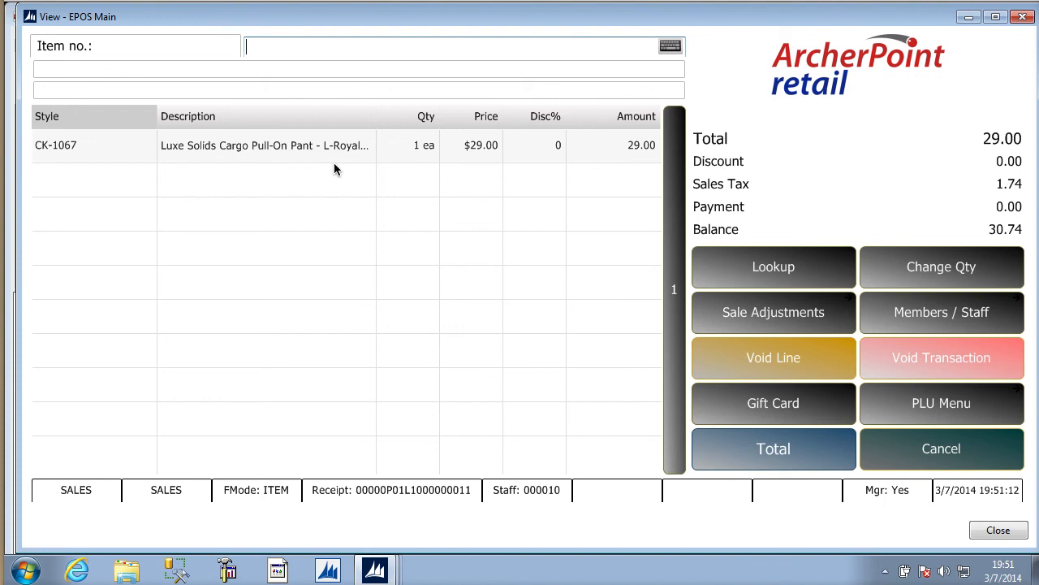
Total the current sale and read the voucher help text for Memorial Hospital employer vouchers.
click(797, 447)
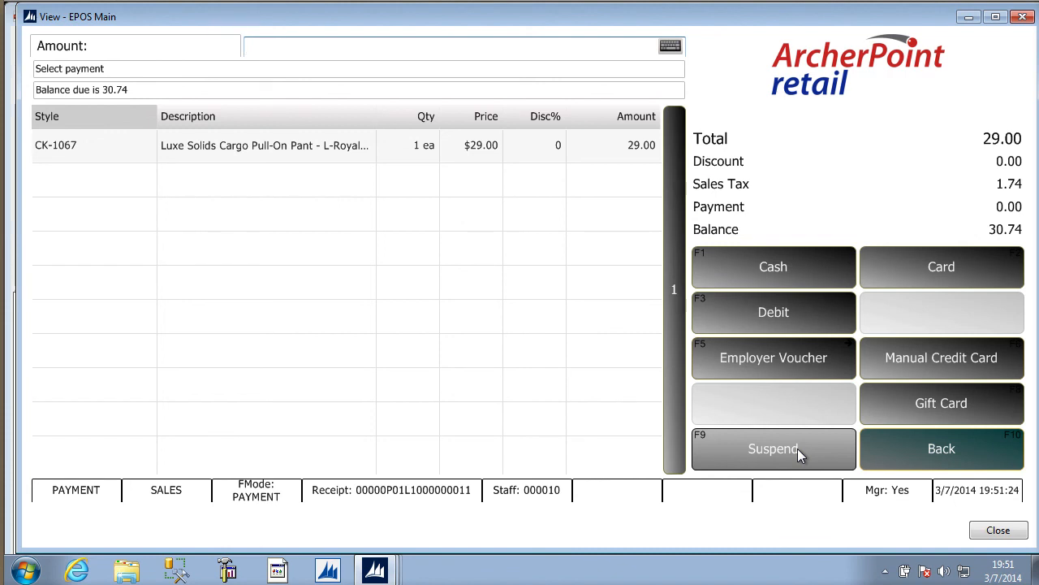
click(779, 359)
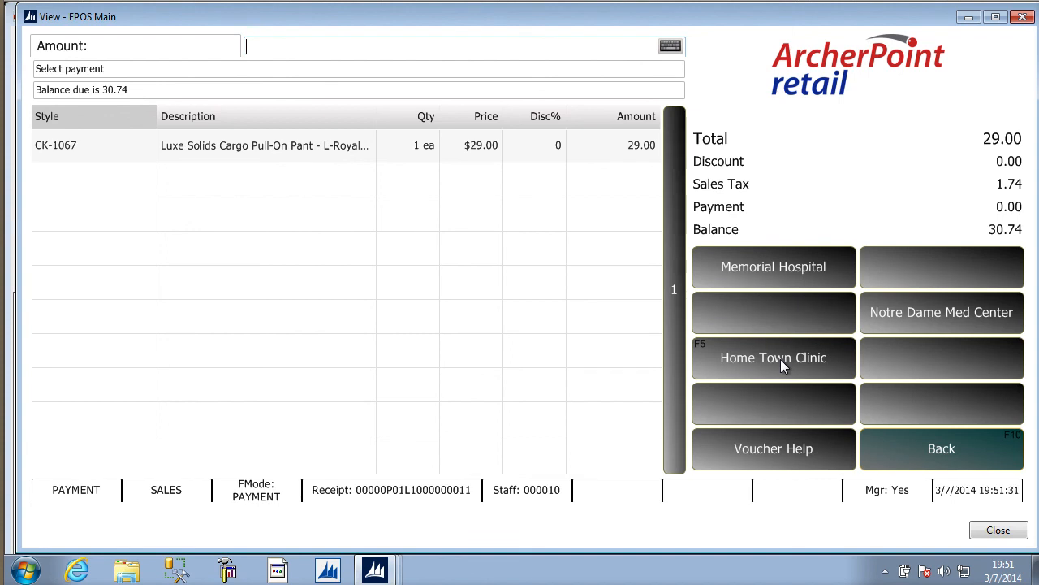
click(791, 452)
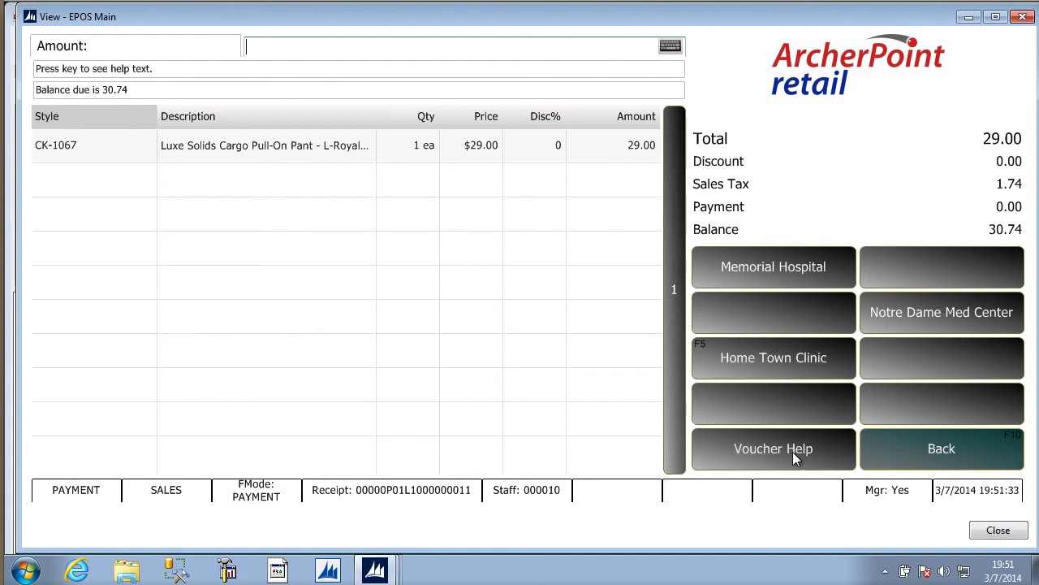
click(783, 263)
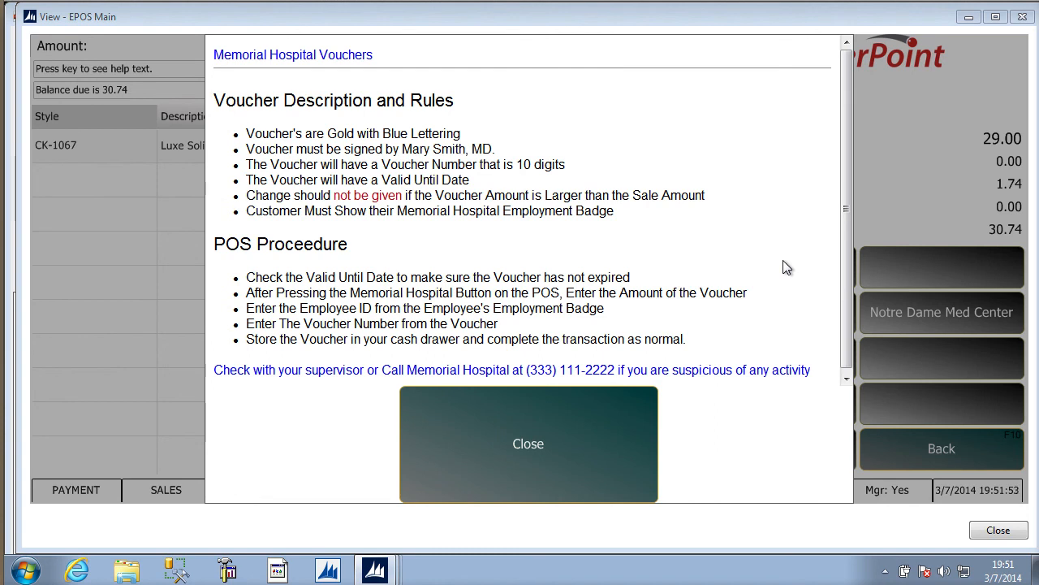
click(502, 439)
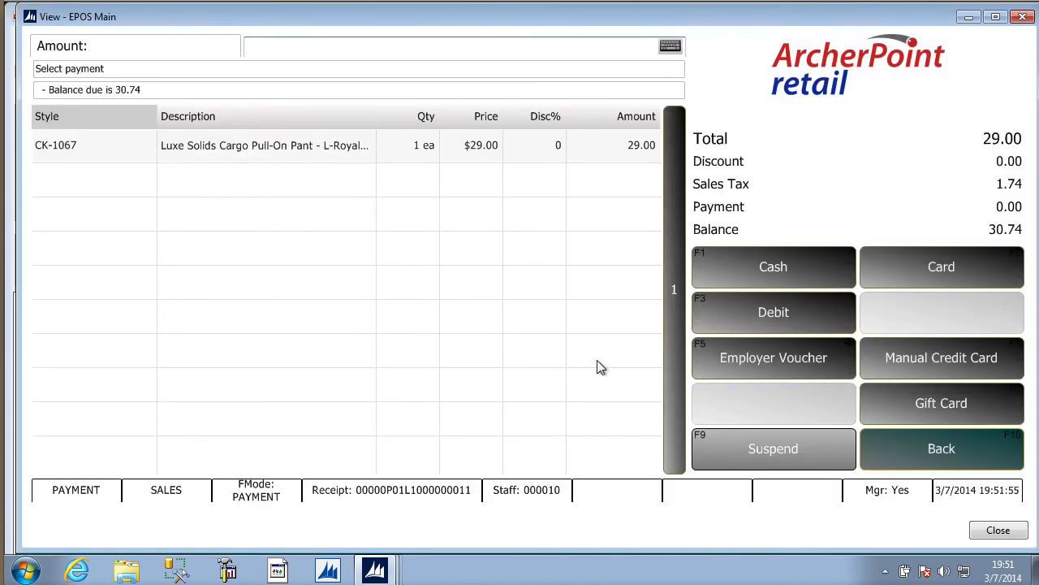
Pay 25 with a Memorial Hospital employer voucher, entering the employee ID and voucher number, and settle the remaining balance in cash.
click(796, 362)
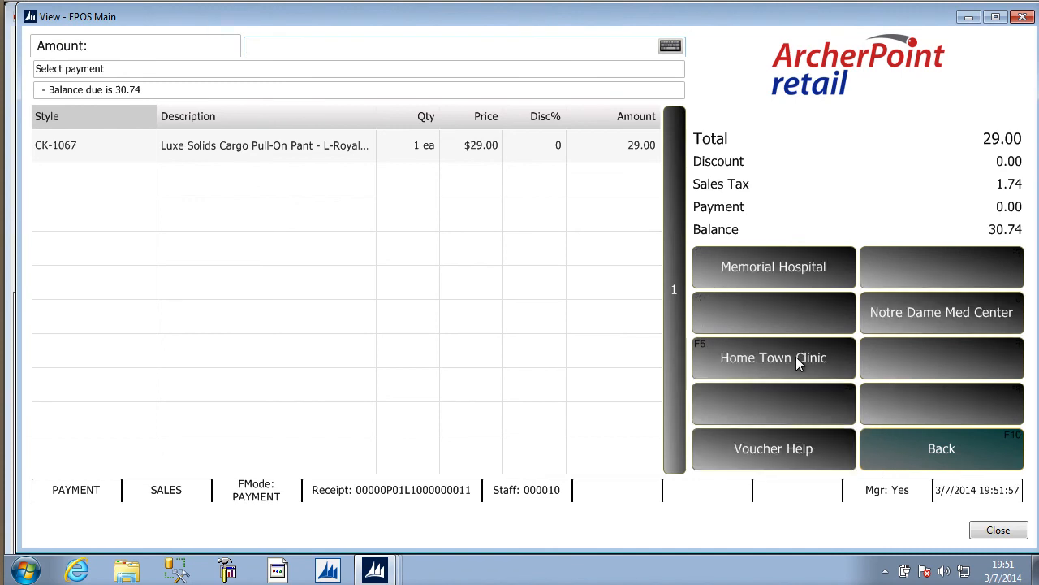
click(782, 264)
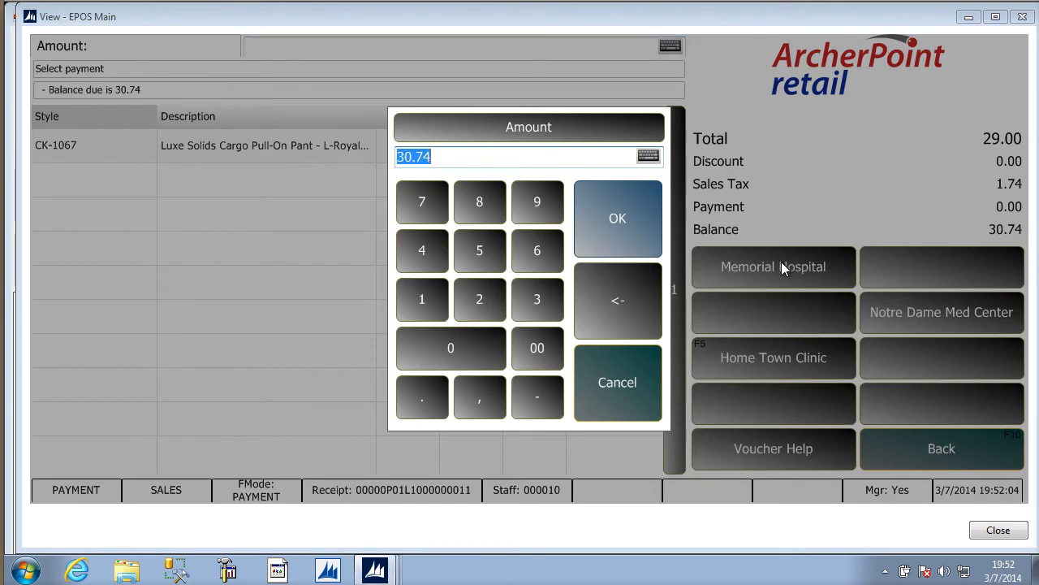
text(25)
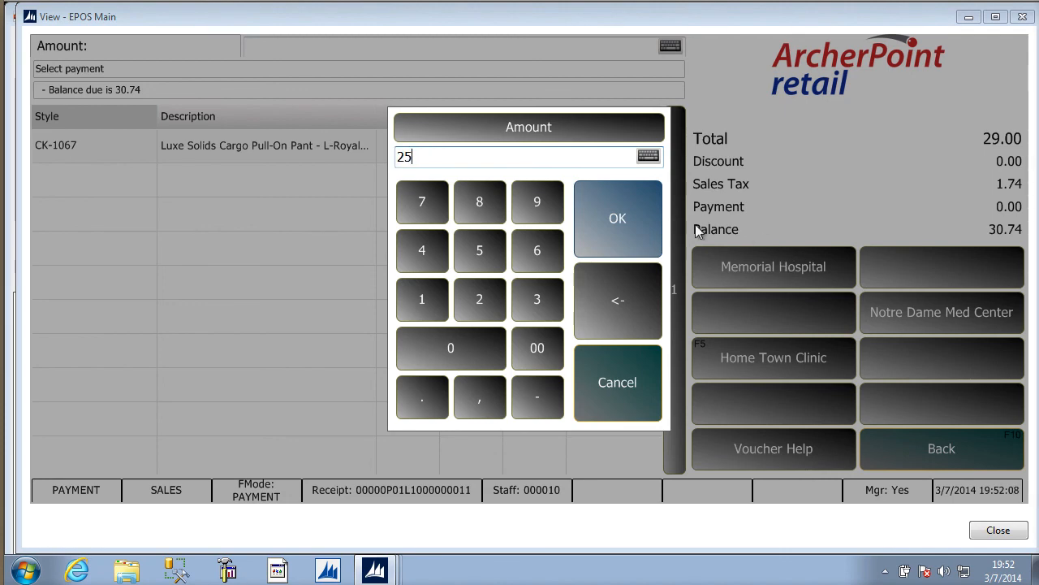
click(637, 230)
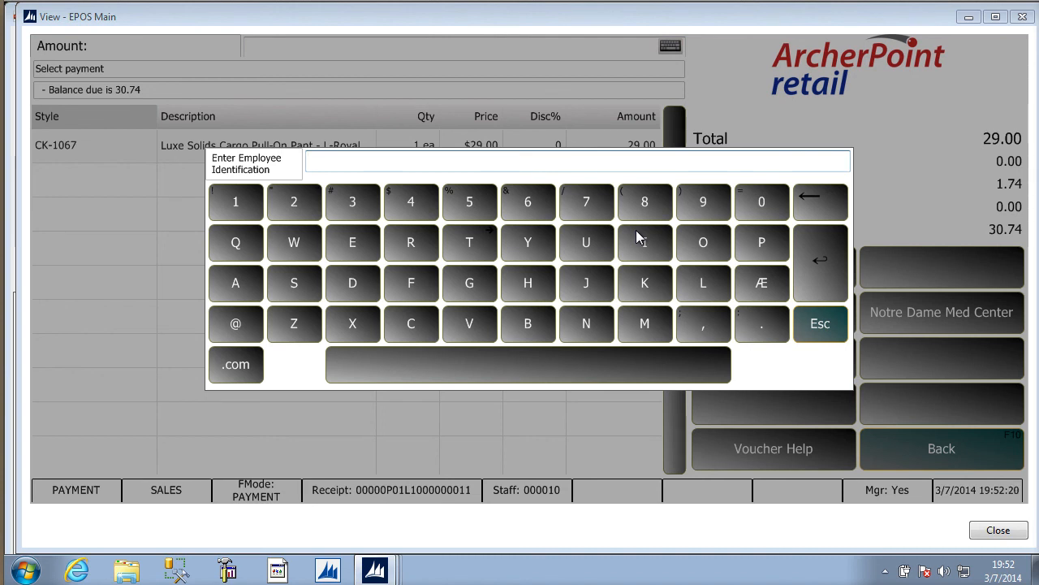
text(123456)
key(Return)
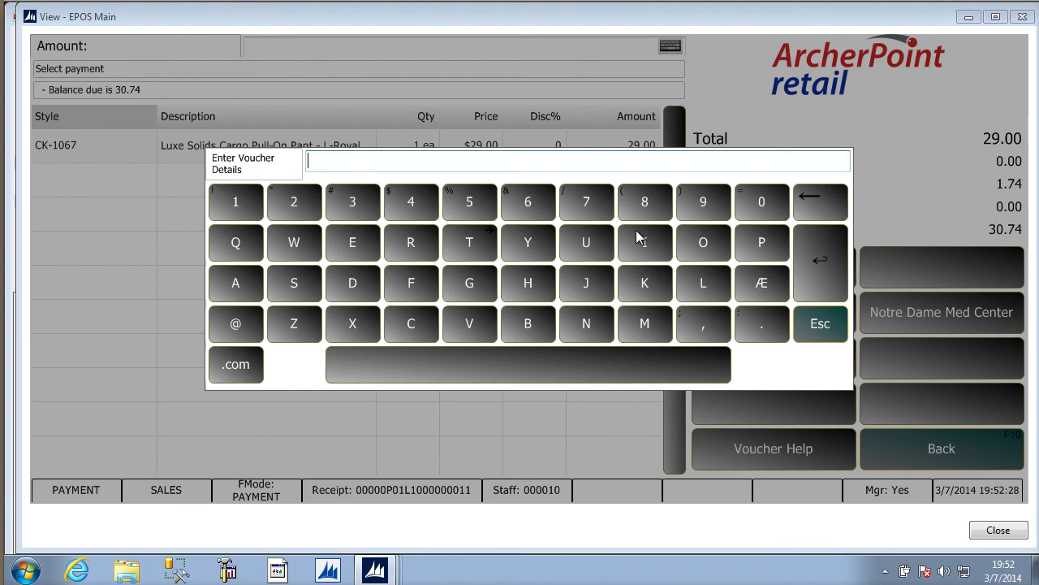
text(636363)
key(Return)
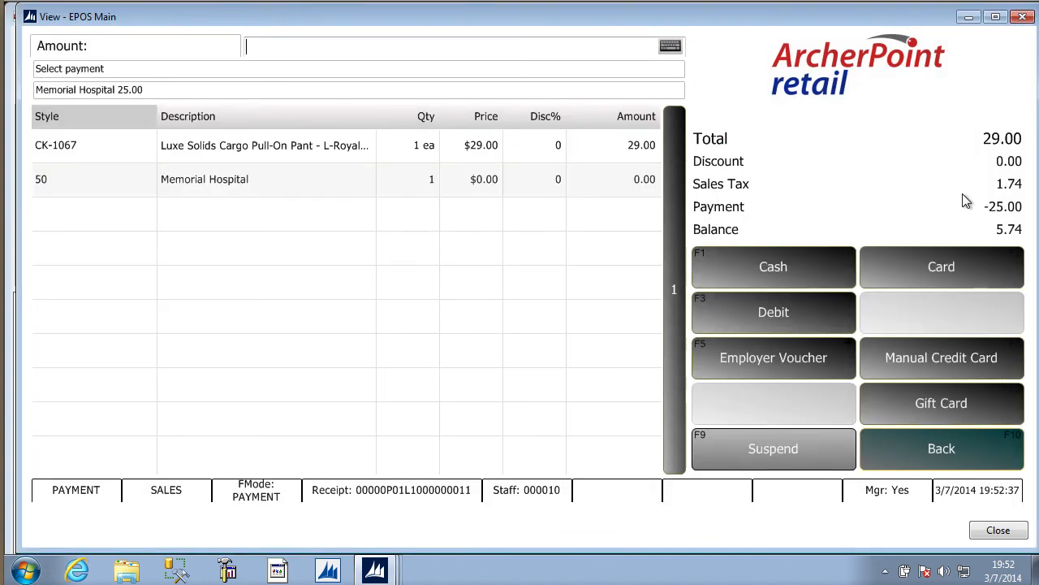
click(779, 269)
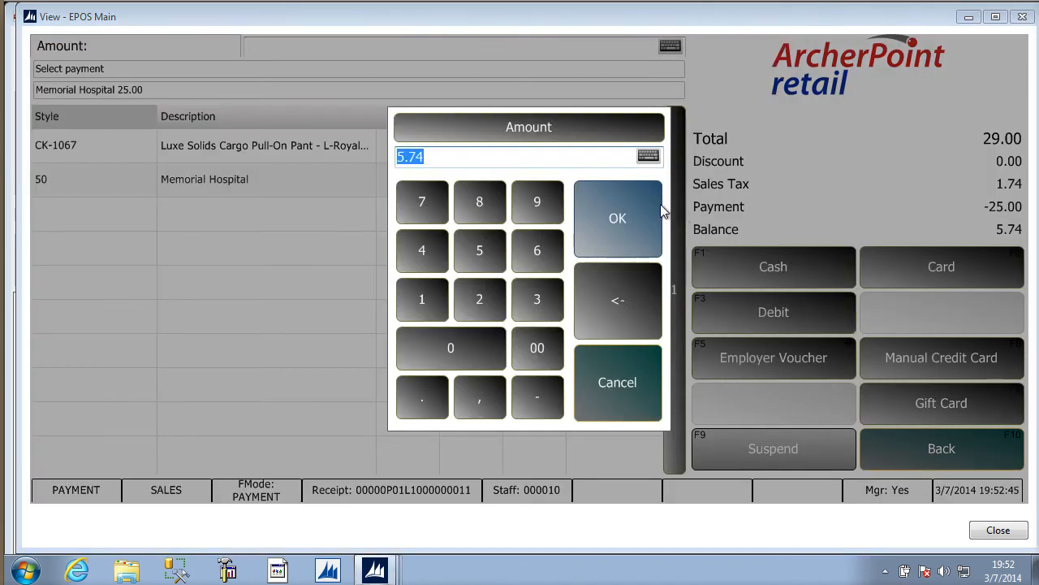
click(610, 212)
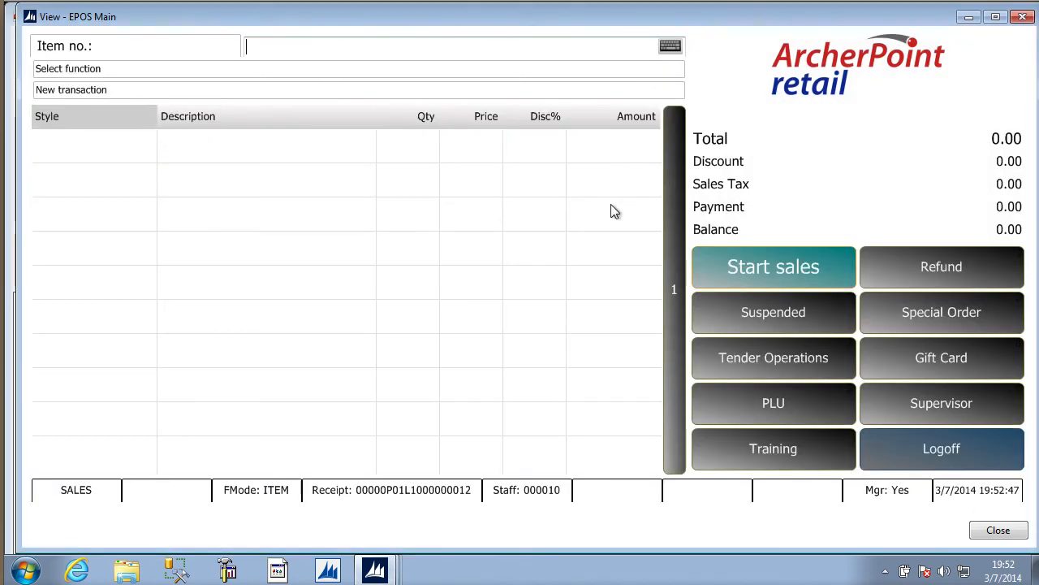
Bring up the LS Retail Virtual OPOS Devices window at full size and examine the employer voucher details on the printed receipt.
drag(496, 12, 845, 49)
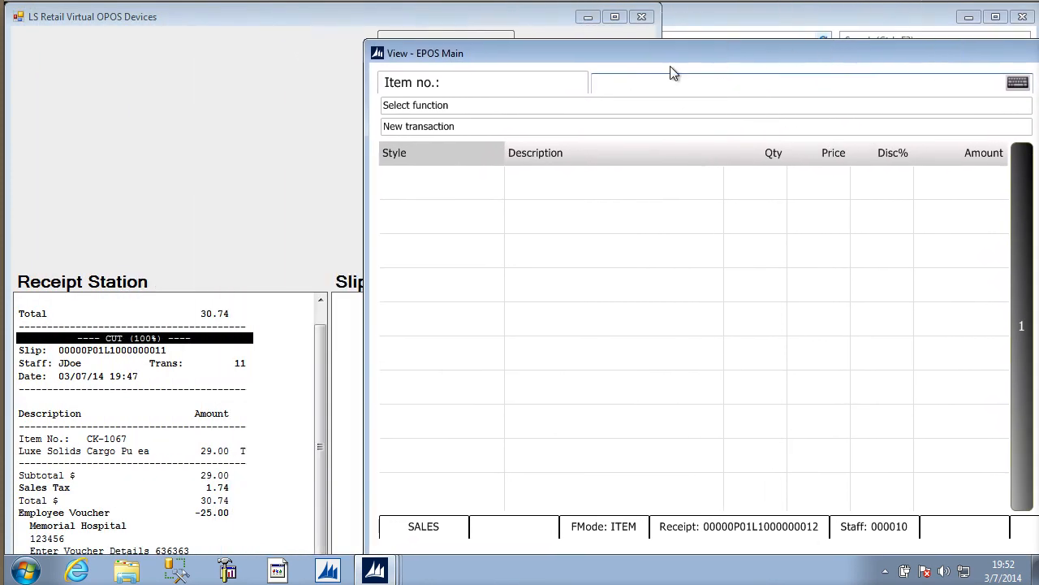
click(209, 138)
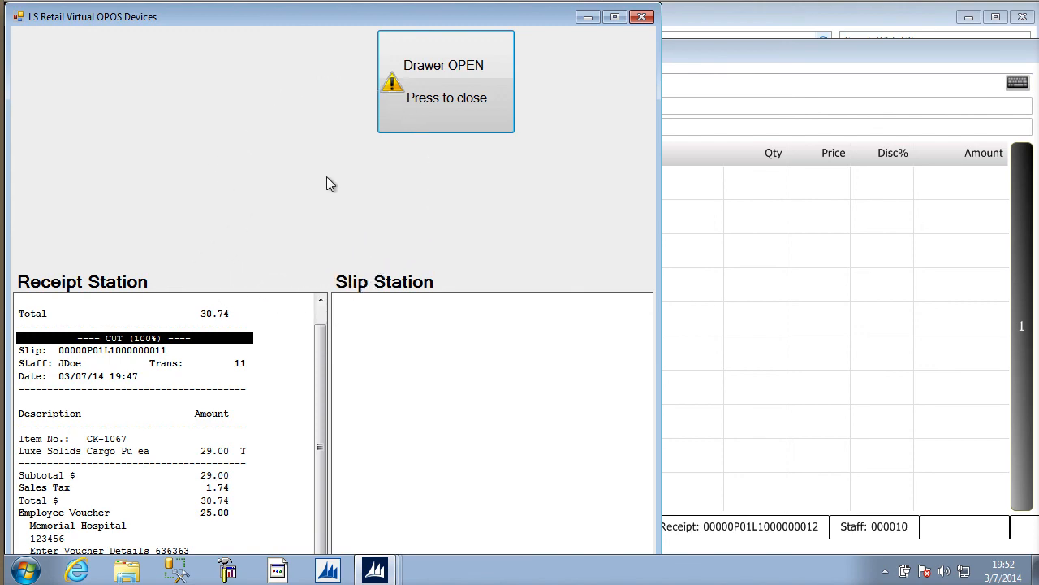
drag(293, 27, 397, 9)
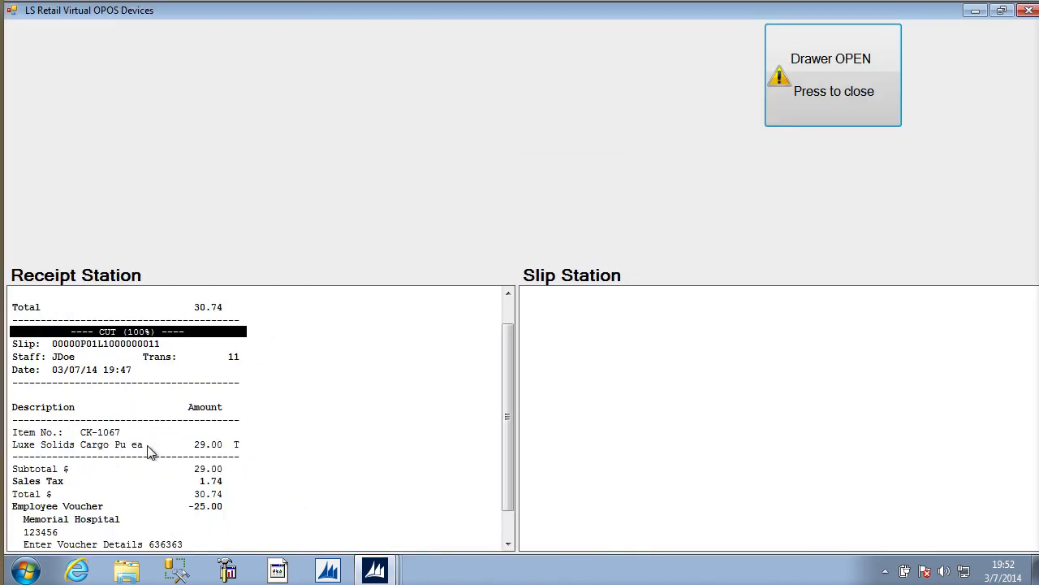
scroll(148, 451, down, 1)
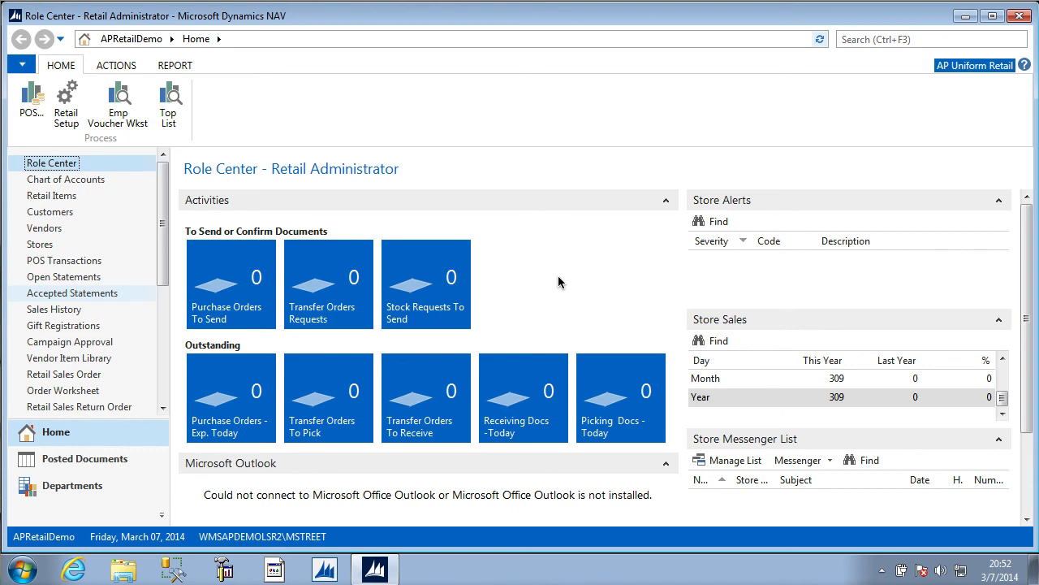
Open the Employer Voucher Worksheet and fill it with suggested vouchers.
click(122, 99)
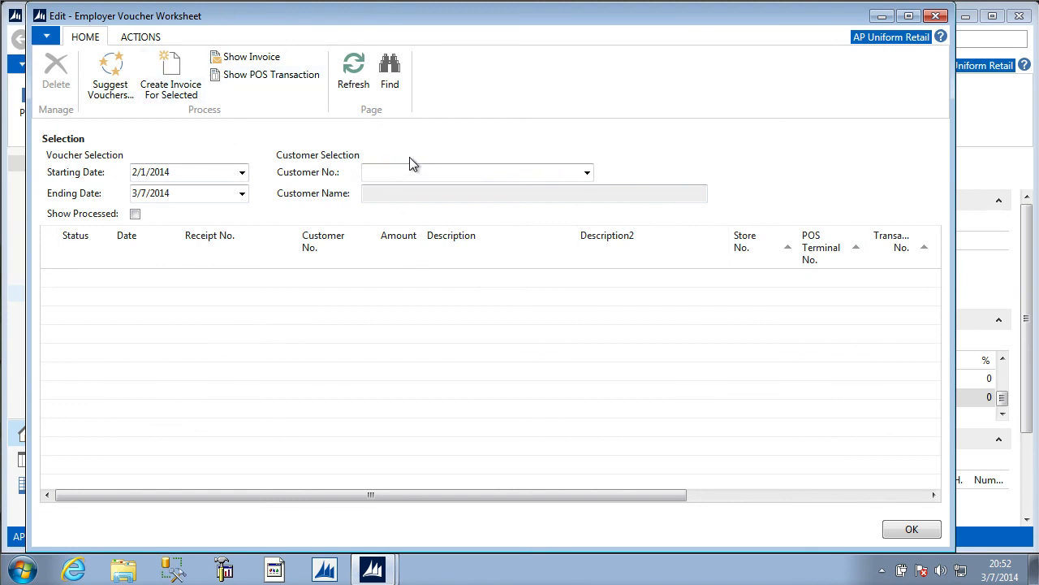
click(111, 70)
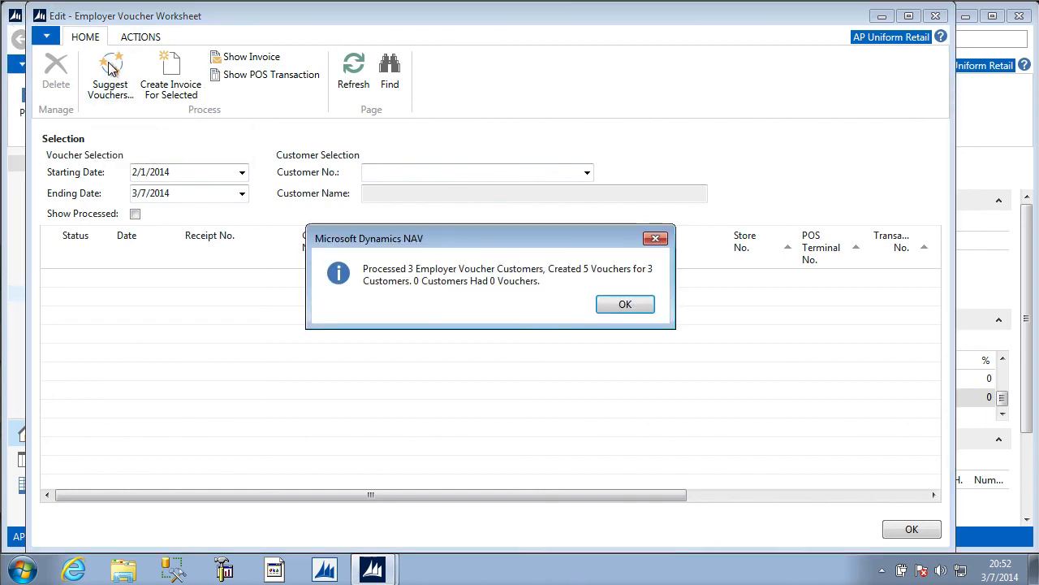
click(637, 311)
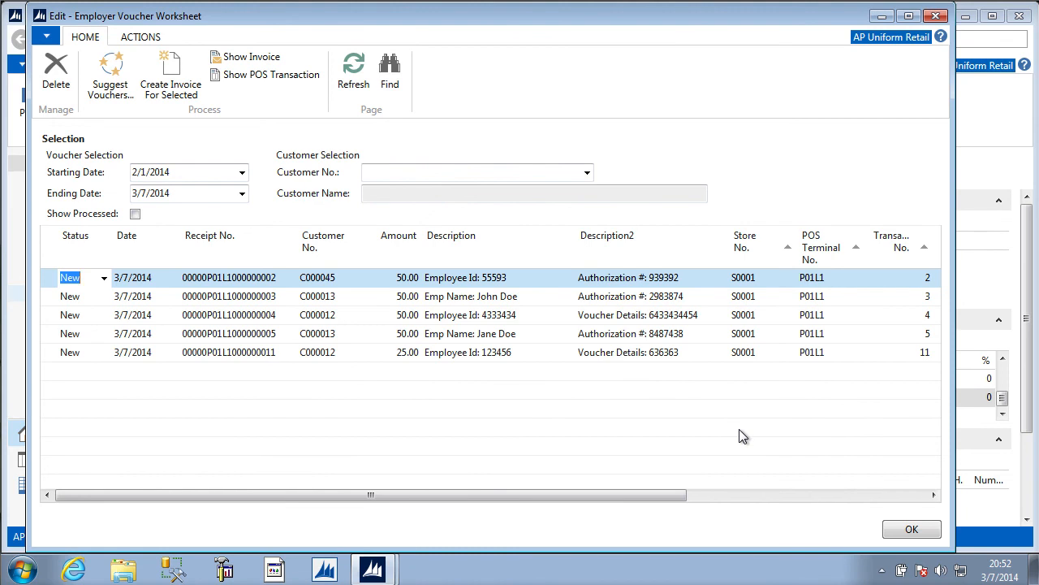
Examine the POS transaction behind the 25.00 voucher, including its payment entries and their infocode entries.
click(377, 358)
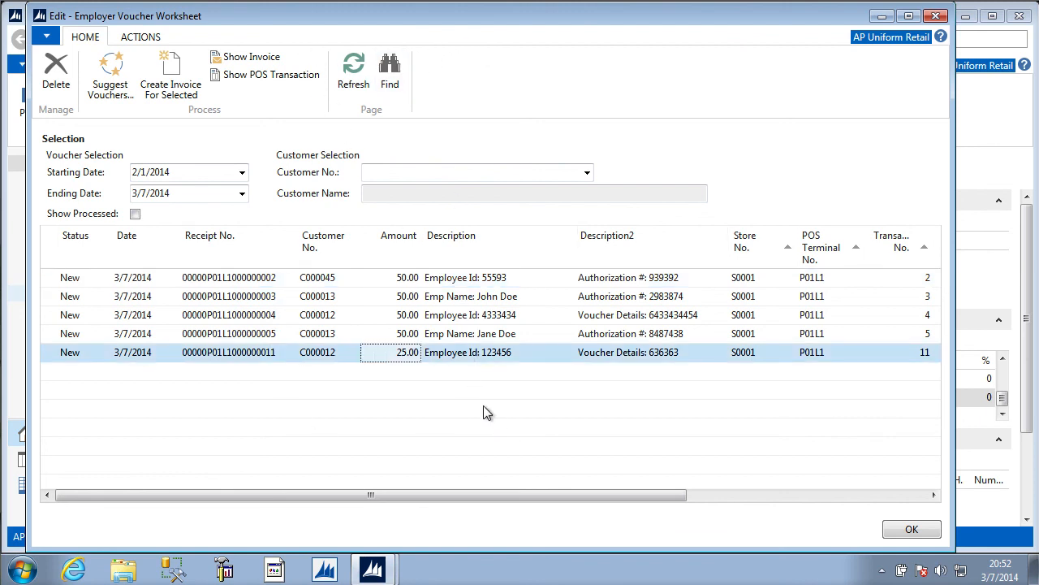
click(270, 77)
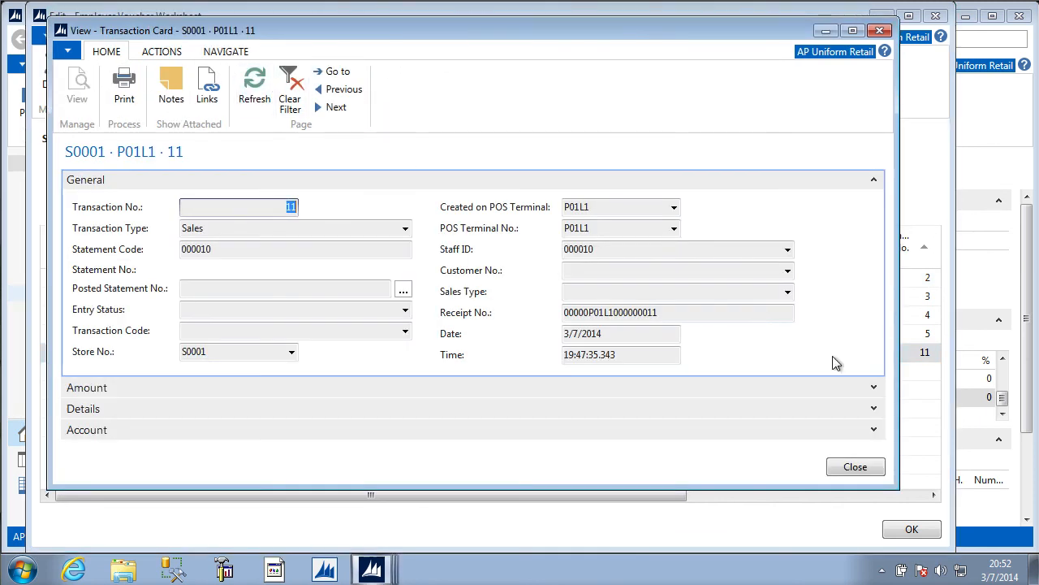
click(235, 54)
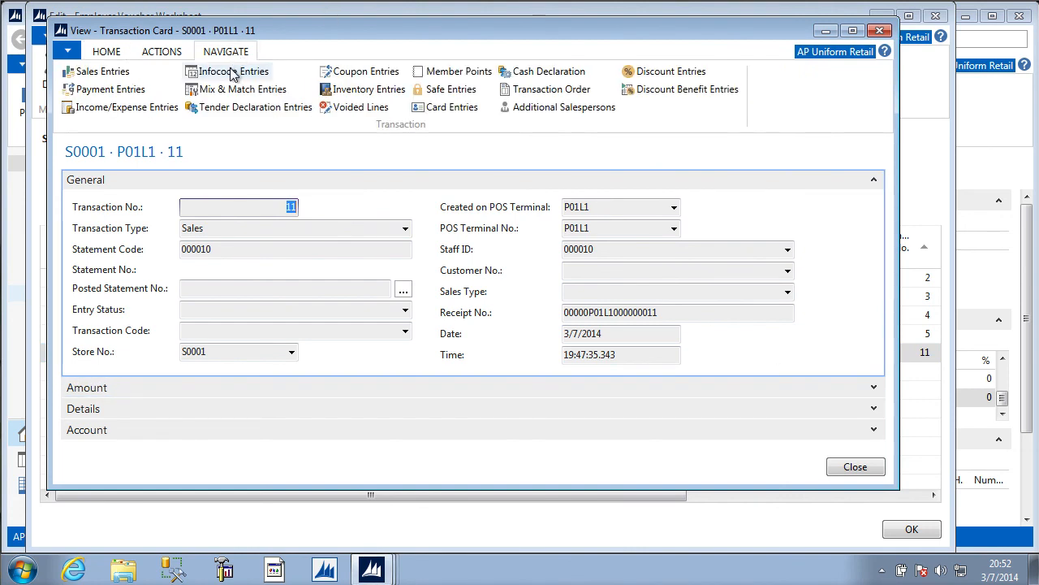
click(123, 95)
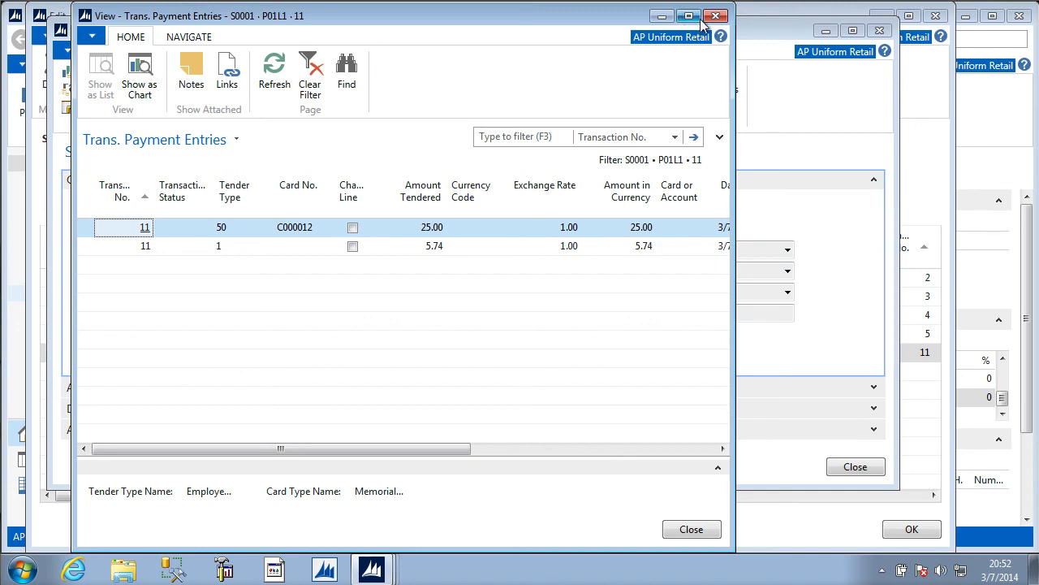
click(203, 39)
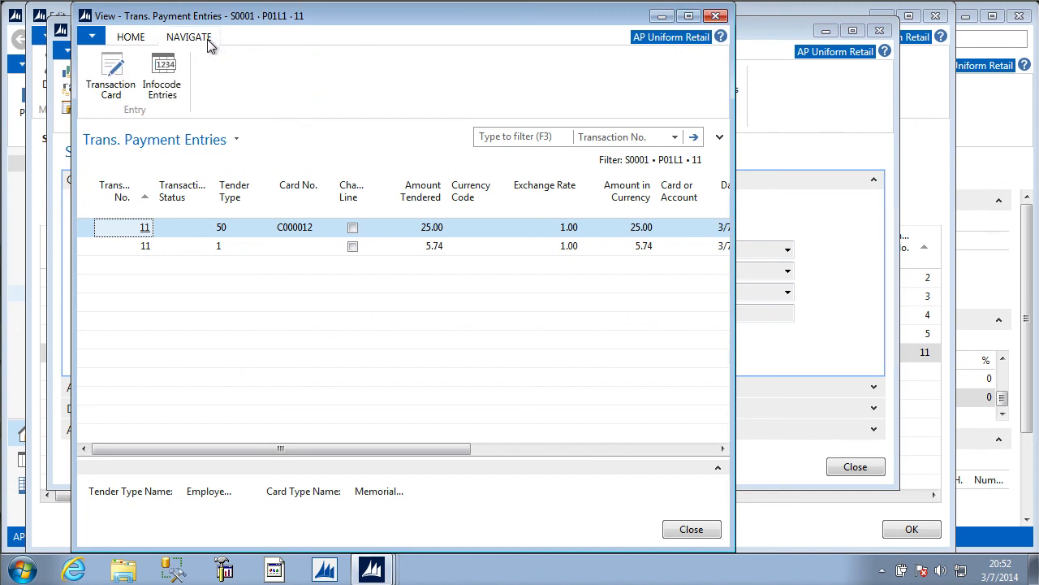
click(167, 71)
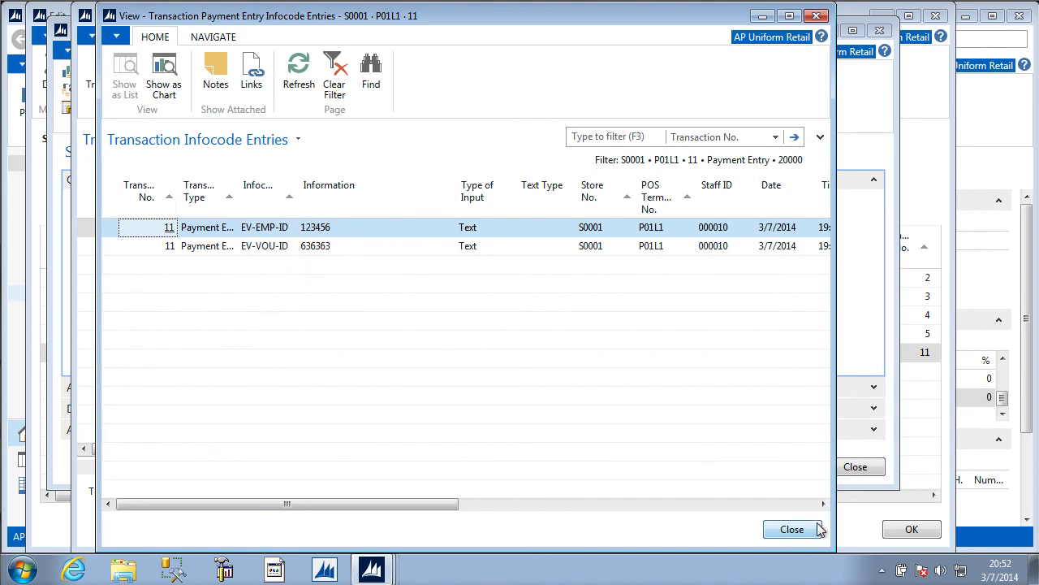
click(793, 532)
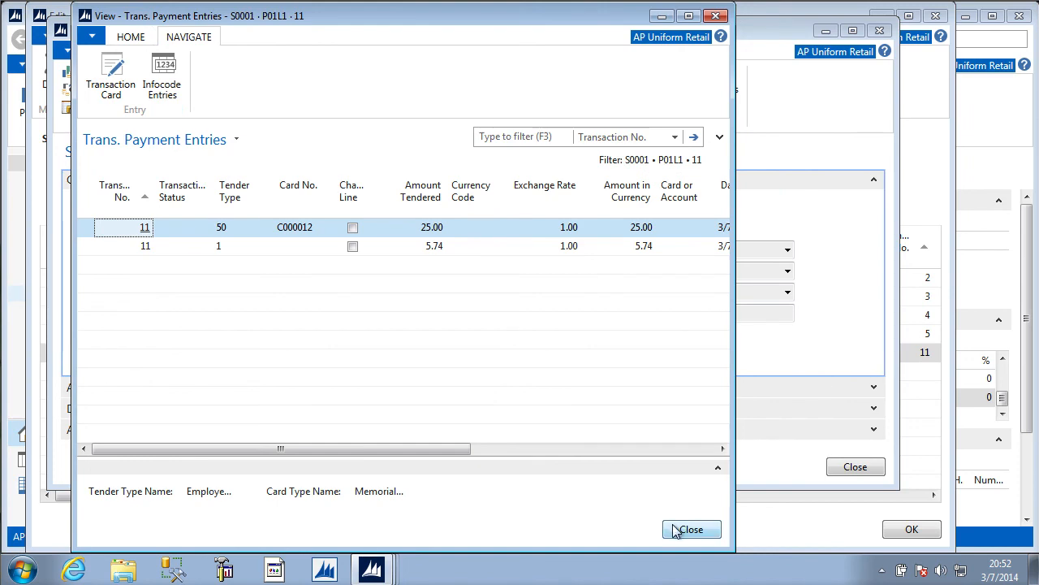
click(678, 530)
click(856, 466)
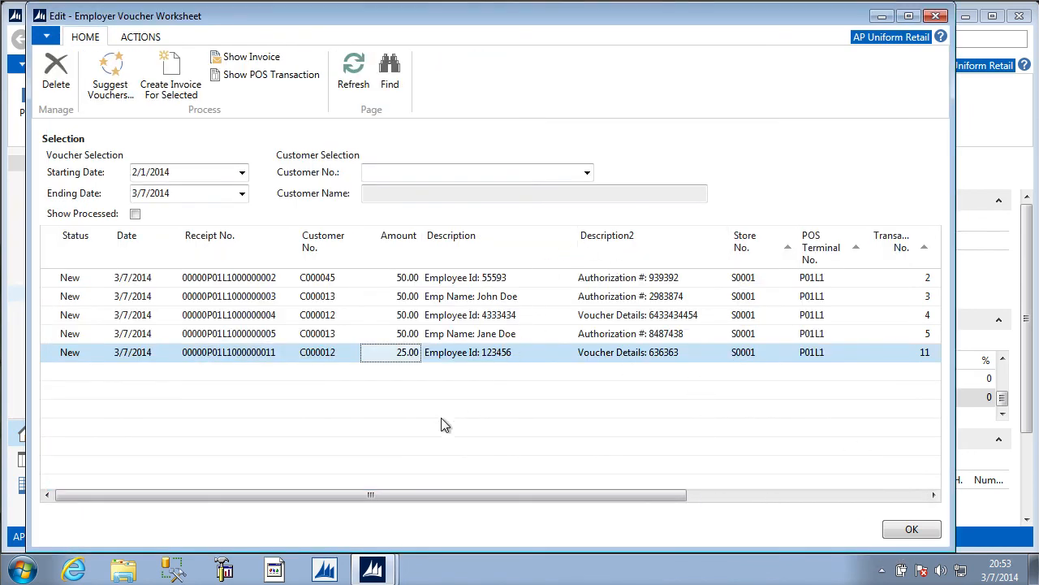
Filter the voucher worksheet to the customer Memorial Hospital, chosen from the employer voucher customer list.
click(463, 173)
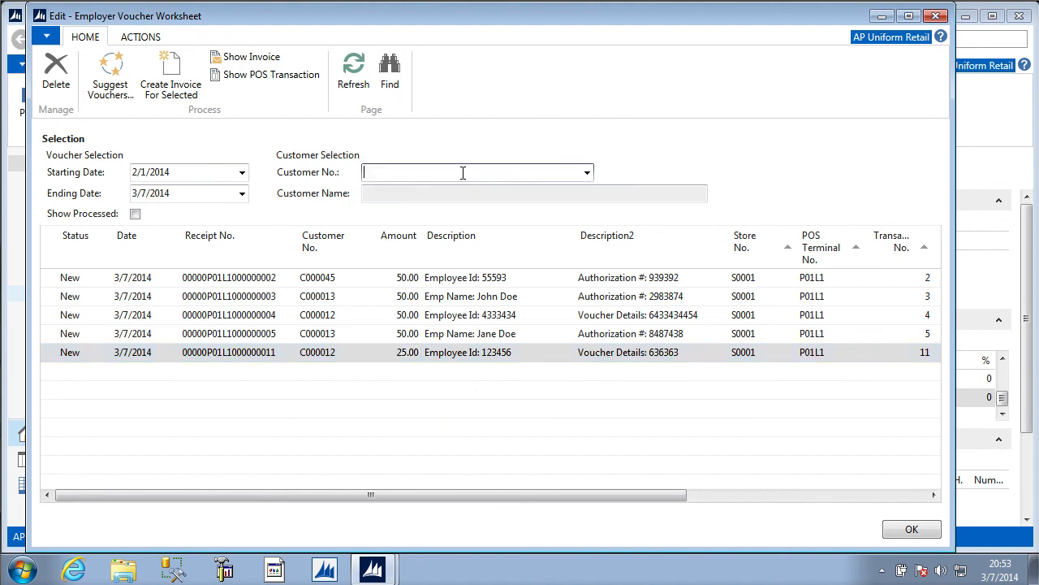
click(587, 173)
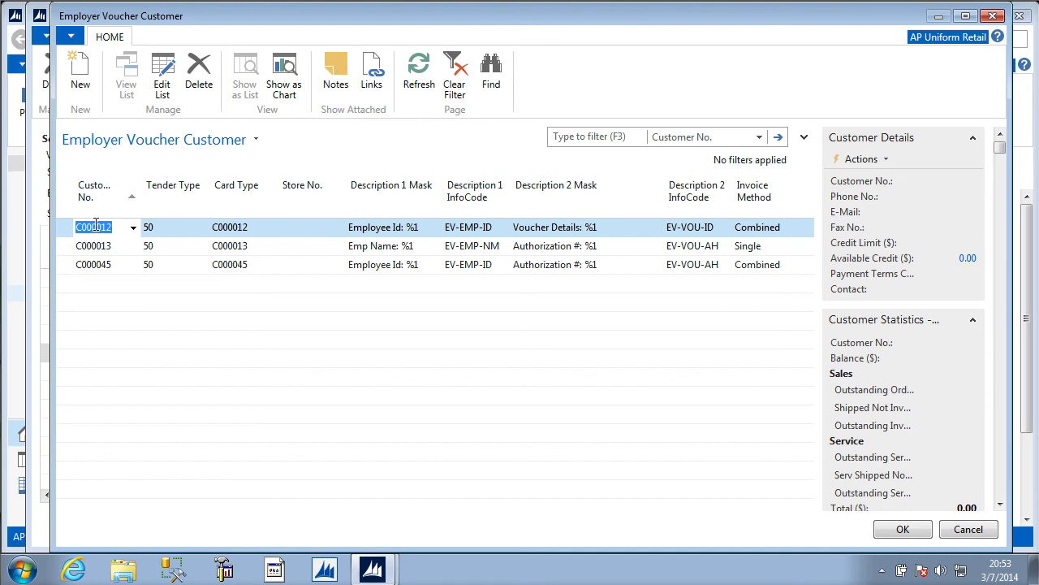
click(899, 531)
key(Tab)
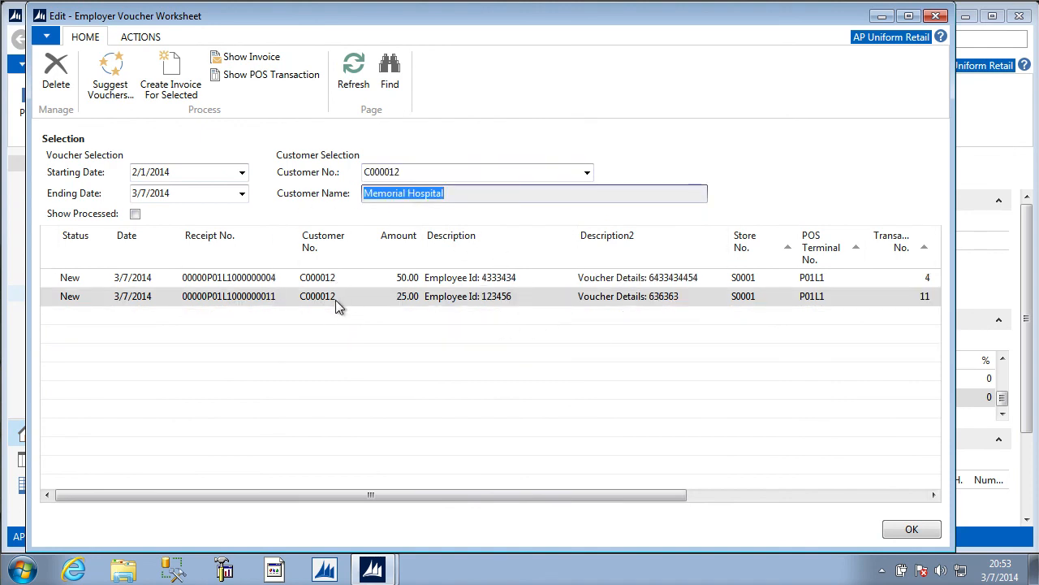
Create an invoice for both listed Memorial Hospital vouchers and include processed vouchers in the worksheet.
click(48, 277)
shift+click(46, 296)
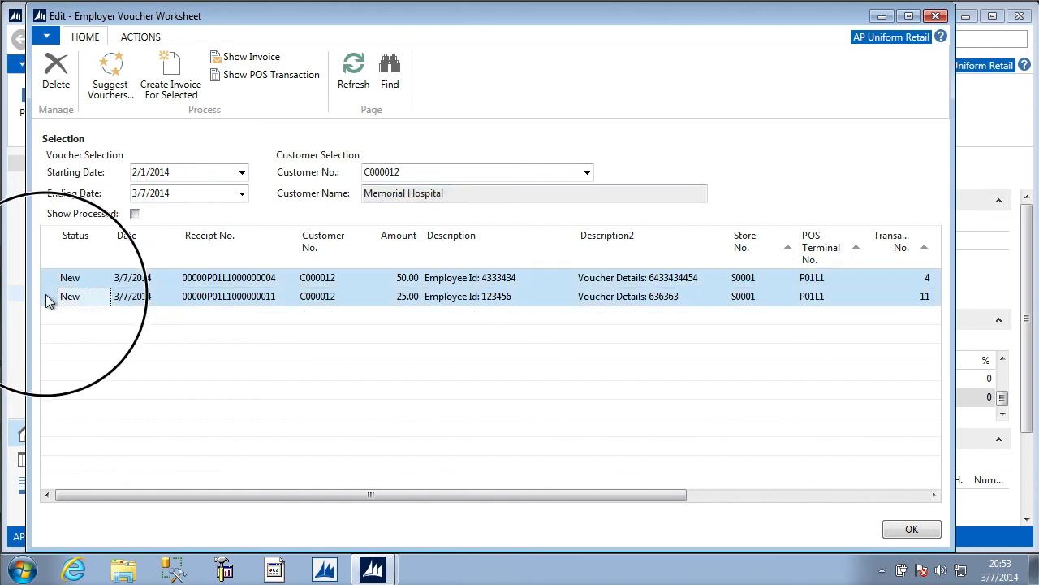
click(173, 71)
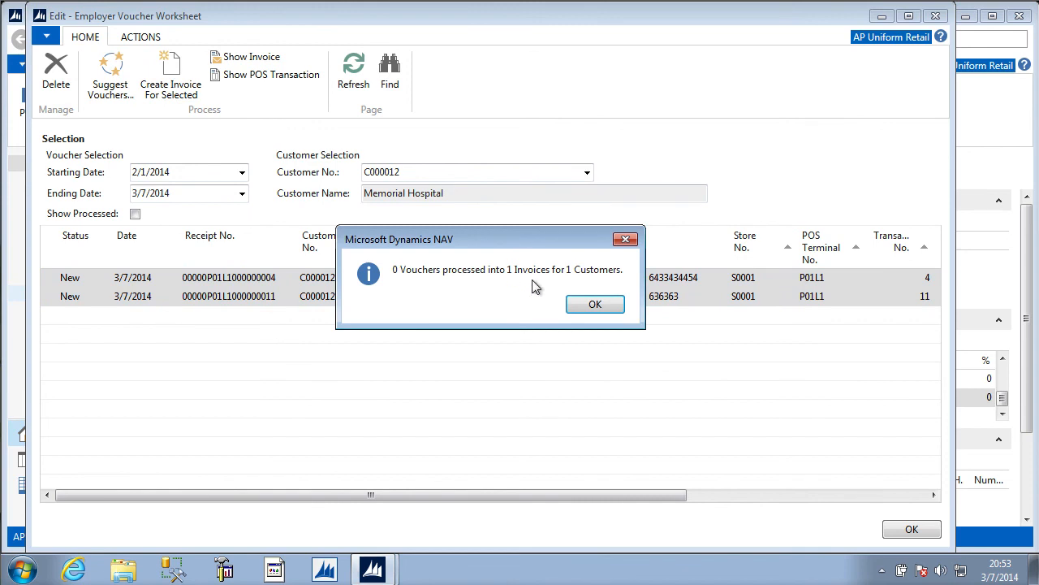
click(593, 306)
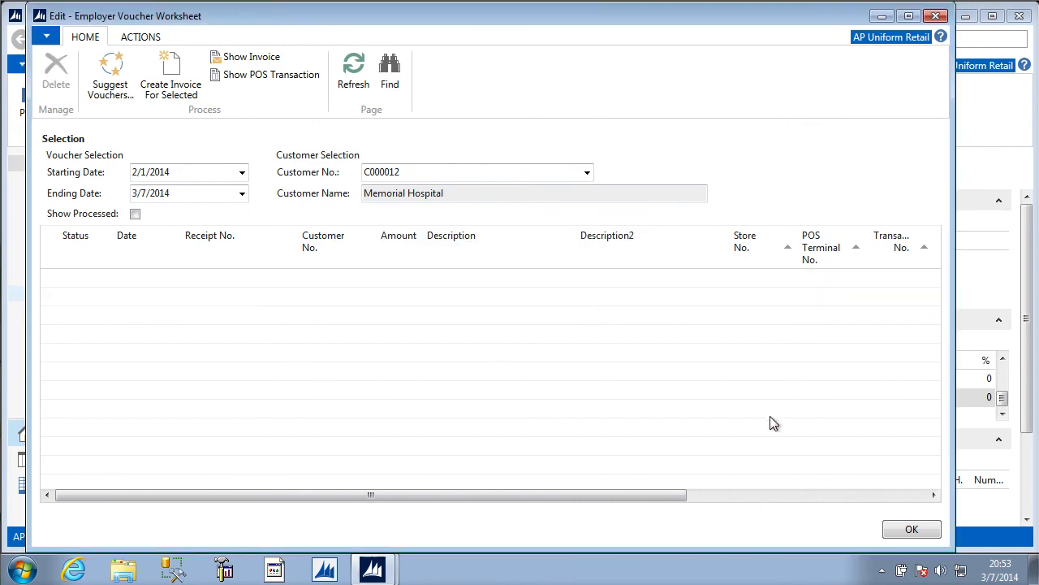
click(134, 214)
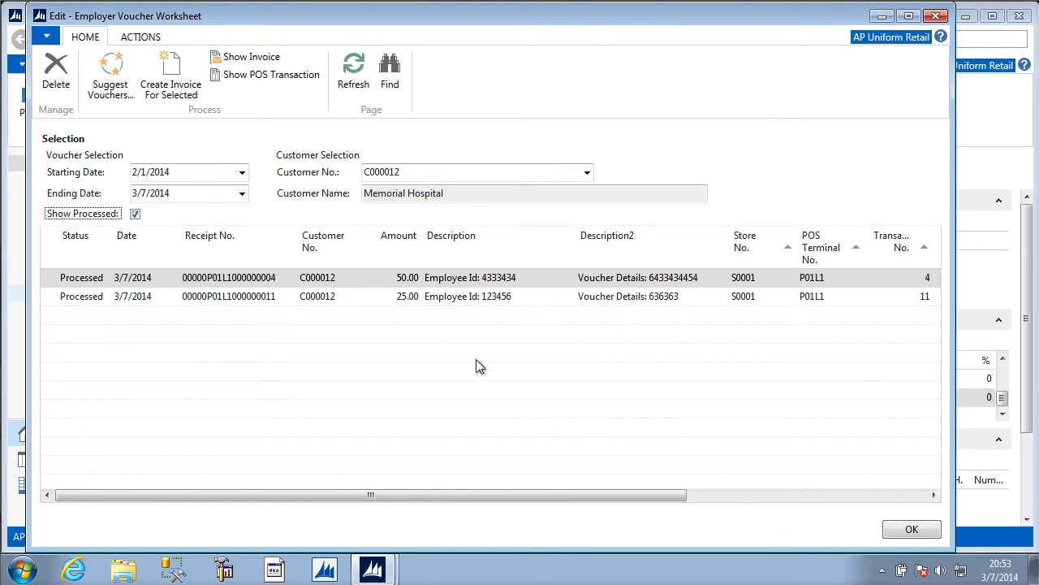
Examine the invoice number and invoice line number columns for the processed Memorial Hospital vouchers in the worksheet.
click(448, 297)
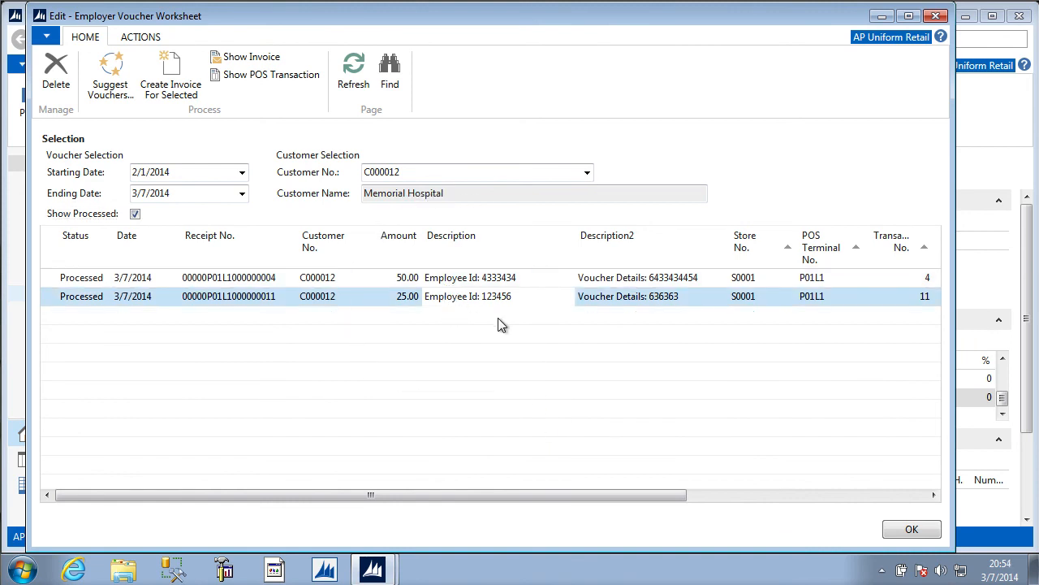
drag(505, 494, 832, 495)
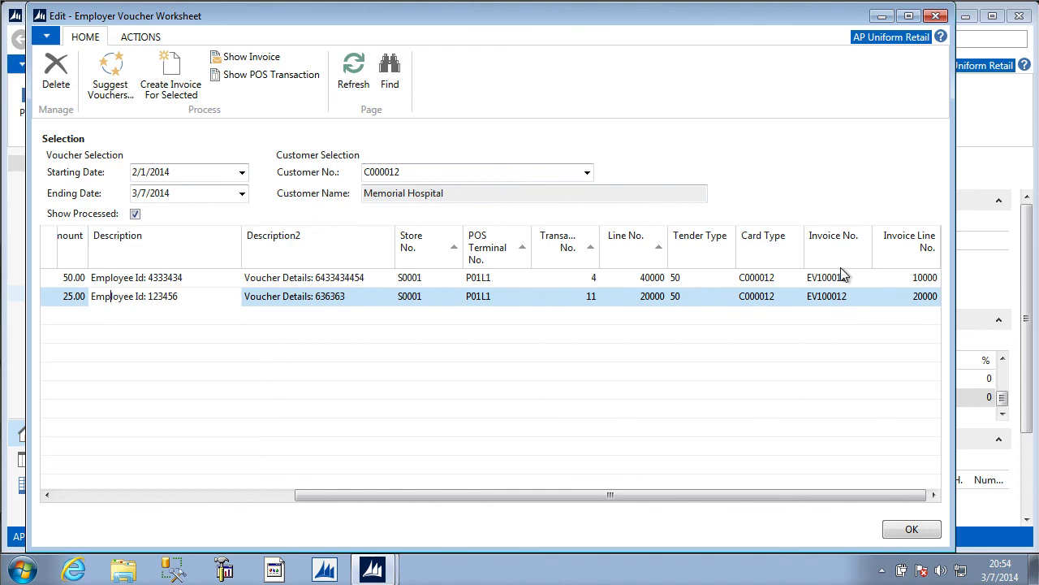
drag(667, 497, 375, 503)
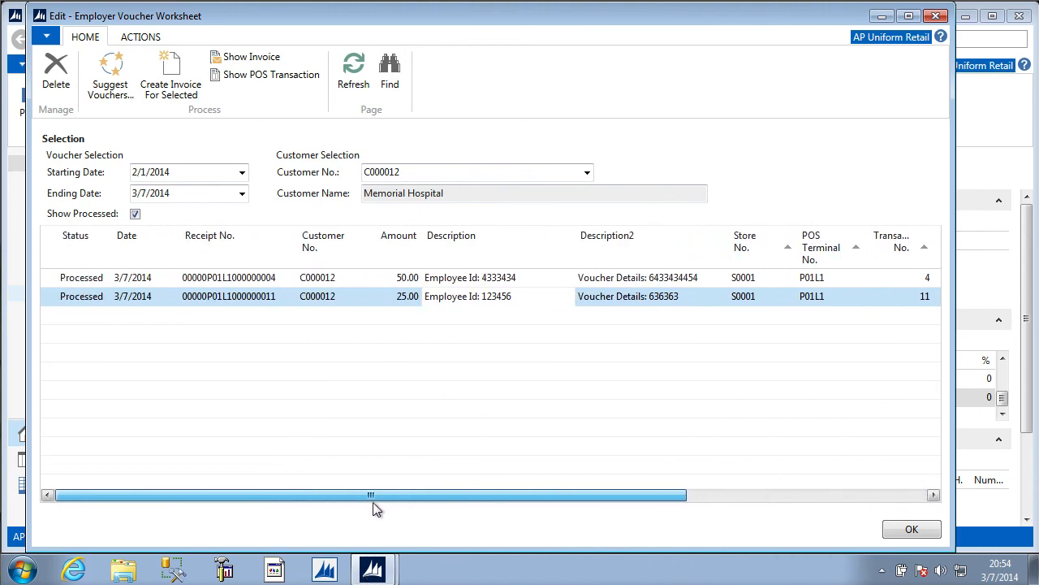
Open the sales invoice linked to the processed 25.00 voucher and review its G/L account lines.
click(240, 58)
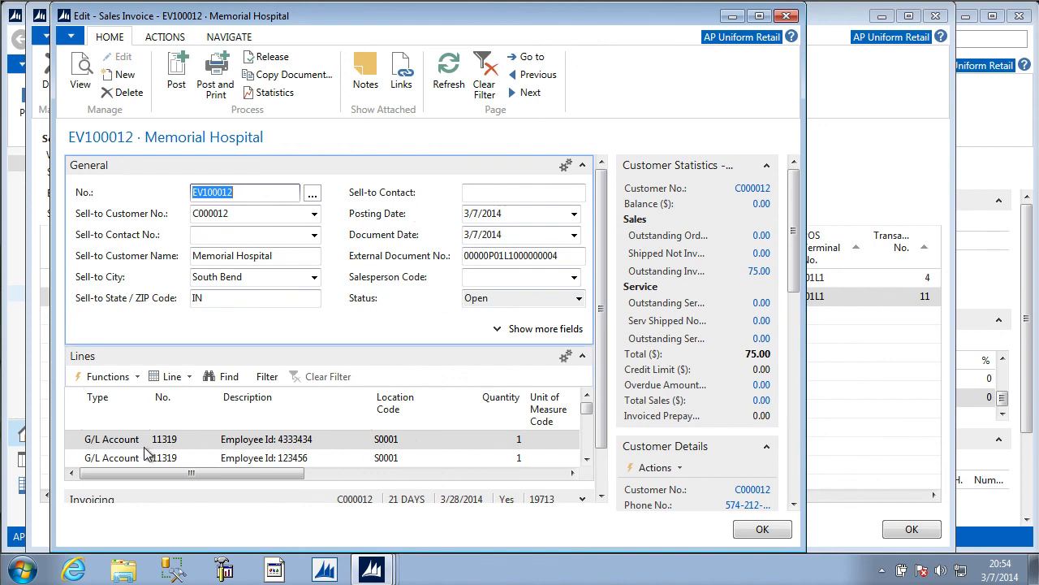
mouse_move(587, 410)
mouse_down()
mouse_move(590, 421)
mouse_move(589, 409)
mouse_up()
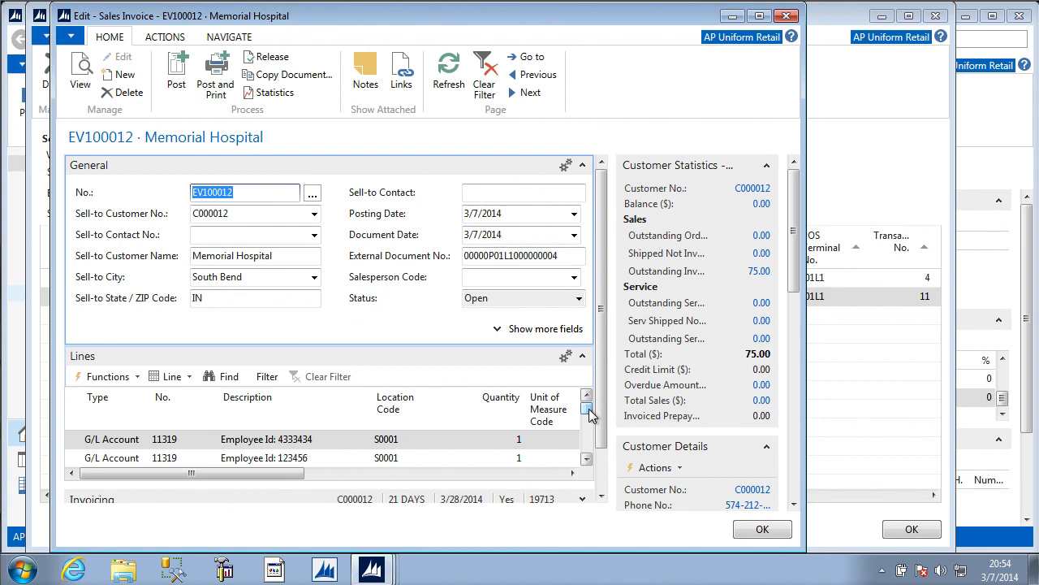
drag(295, 477, 247, 479)
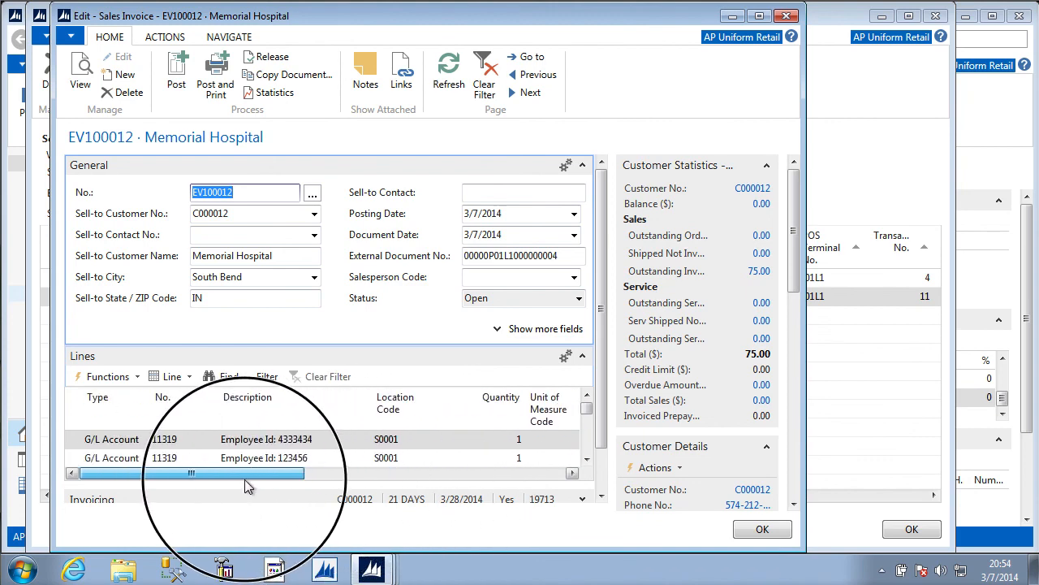
Post the Memorial Hospital sales invoice and close the Employer Voucher Worksheet.
click(180, 71)
click(411, 311)
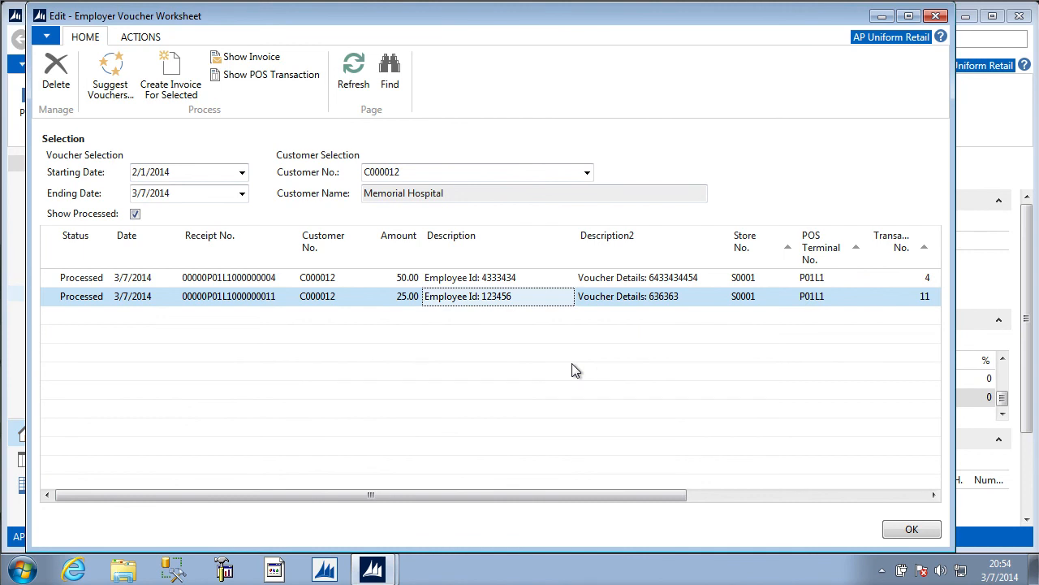
click(912, 531)
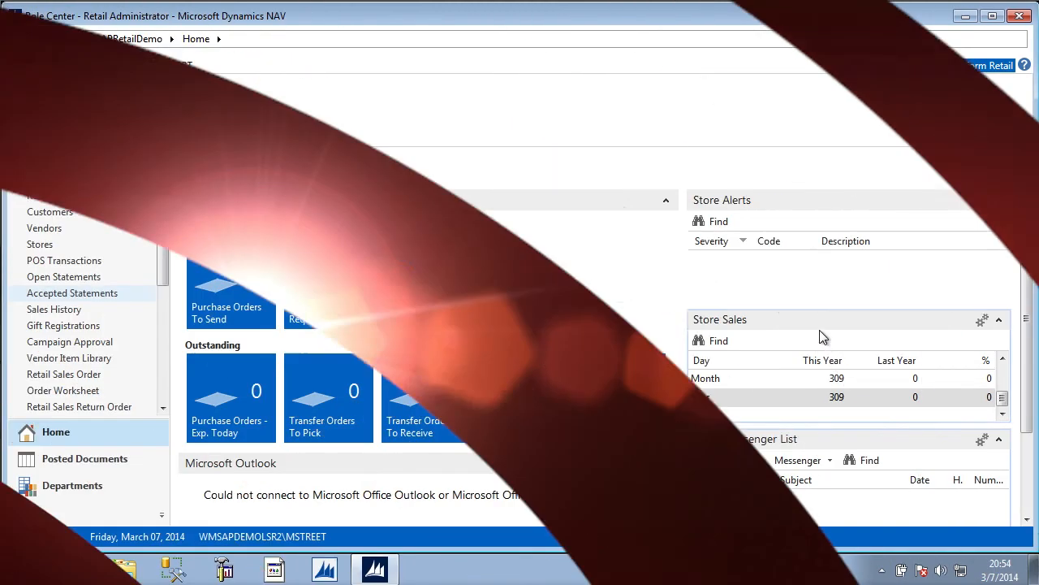